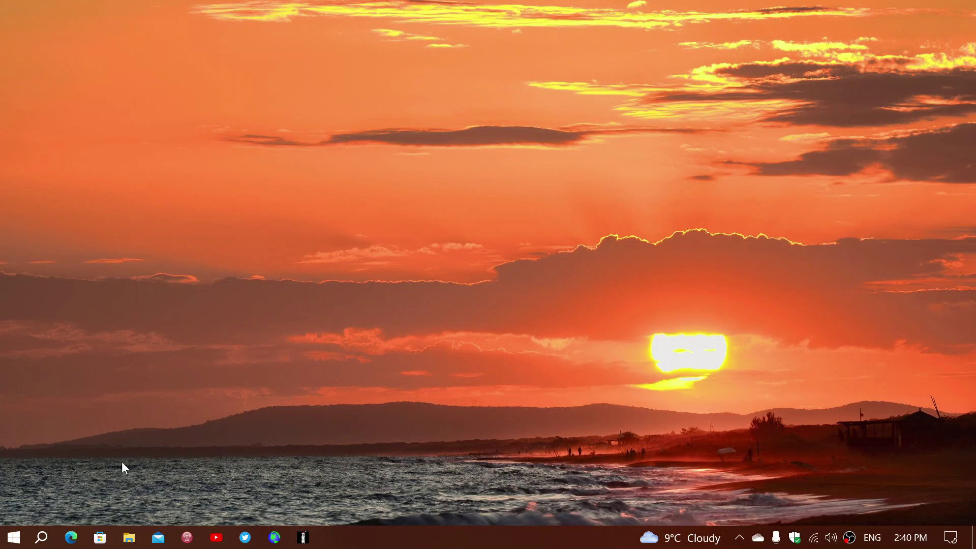
Step: Open Windows Search from the taskbar to show recently used apps
left_click(42, 538)
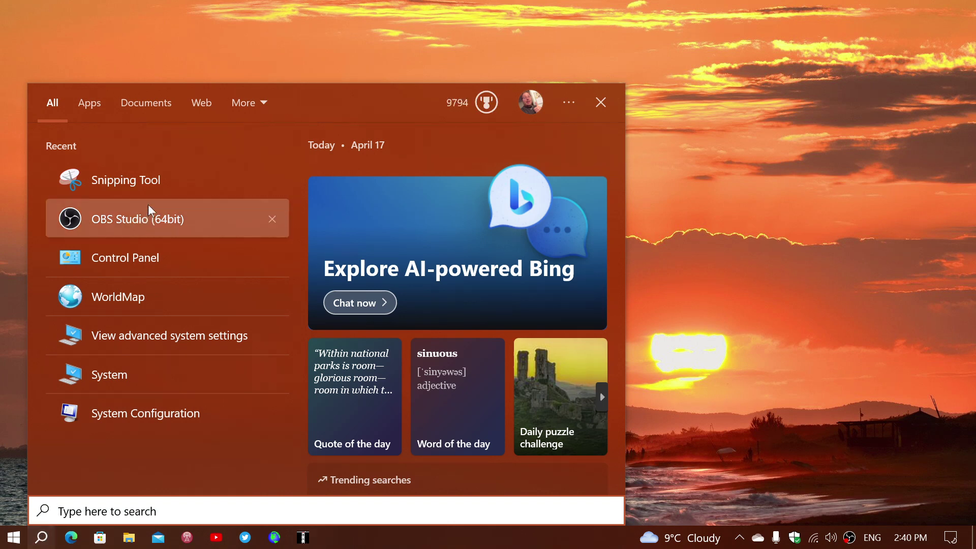
Step: Launch Snipping Tool from the Recent apps list in Search
left_click(138, 188)
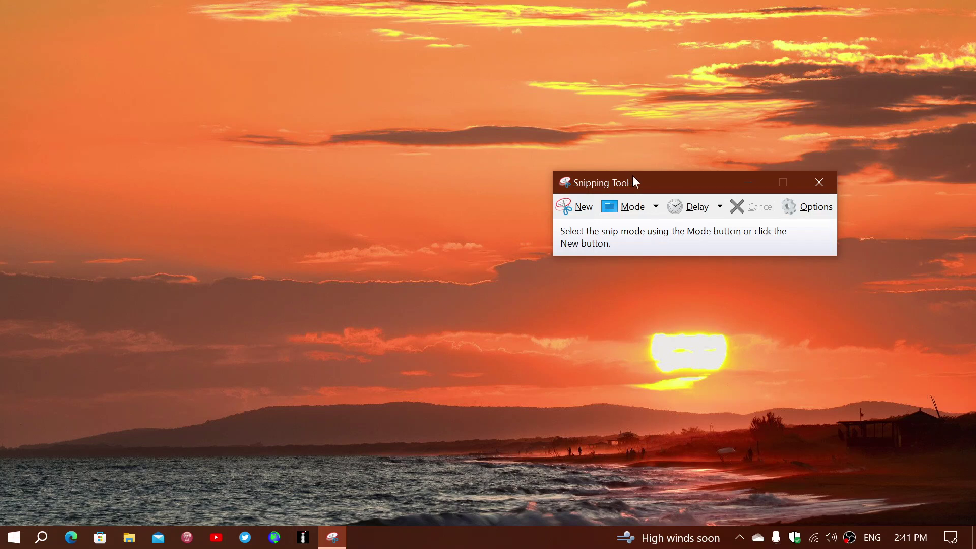
Step: Move the Snipping Tool window up and left and show its snip mode list
left_click_drag(639, 185, 349, 115)
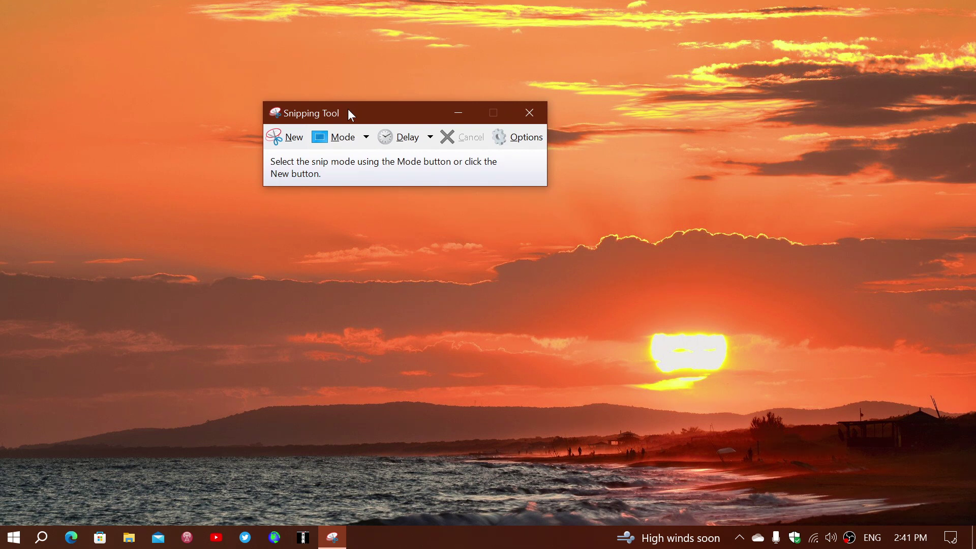
left_click(361, 142)
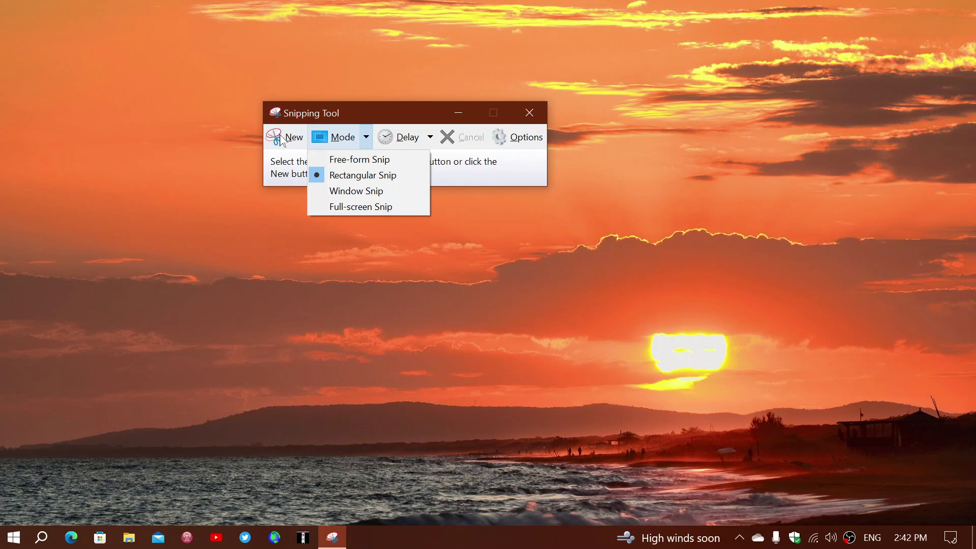
Step: Dismiss the snip mode list without changing from Rectangular Snip
left_click(290, 226)
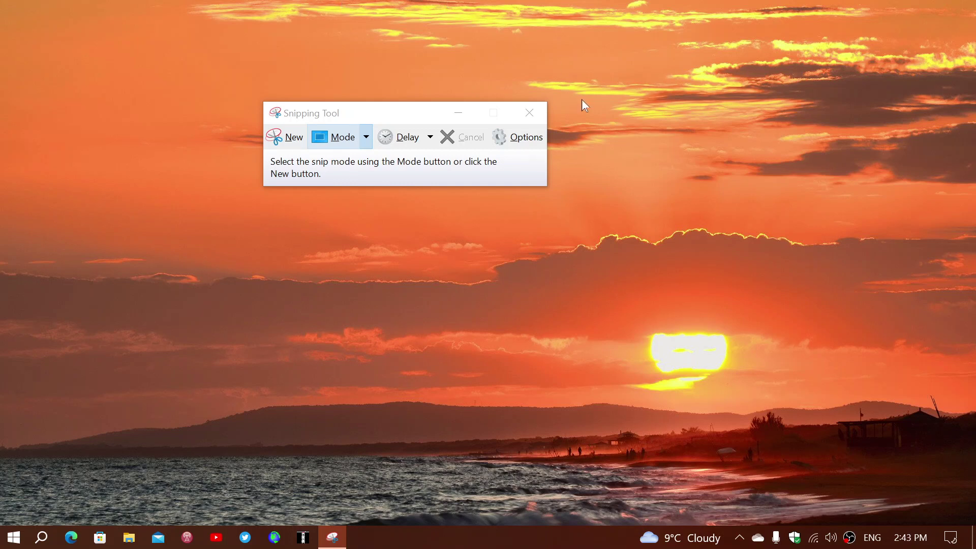
Step: Close the Snipping Tool window, returning to the sunset desktop
left_click(537, 113)
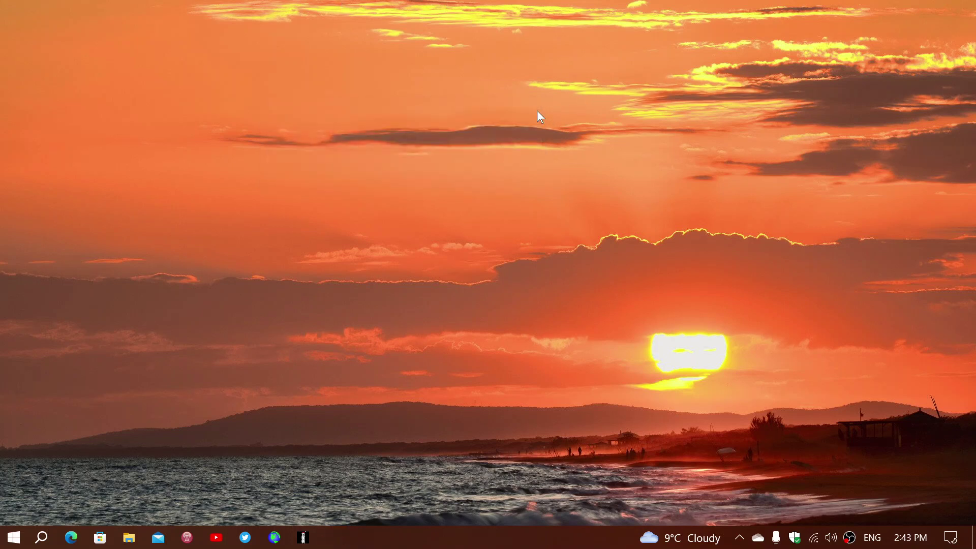